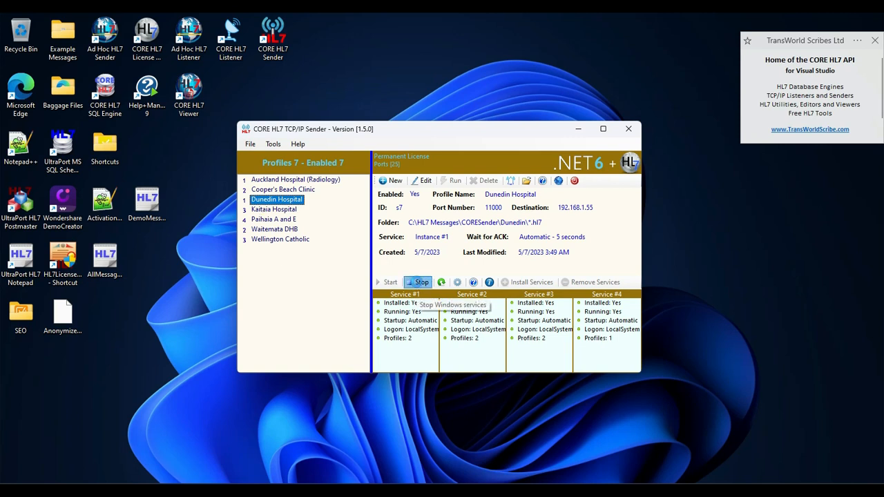
# Stop the main Windows services and assign the Dunedin Hospital sender profile to run in a Private Service.
pyautogui.click(418, 283)
pyautogui.doubleClick(270, 199)
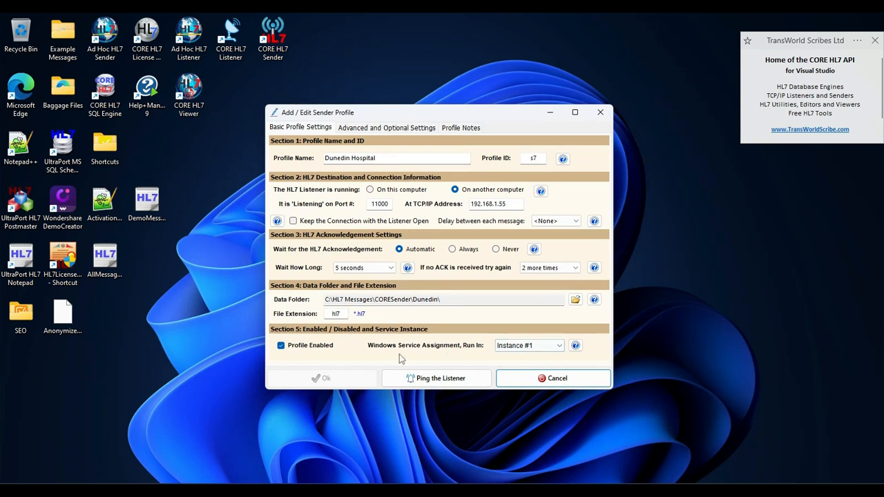
pyautogui.click(523, 348)
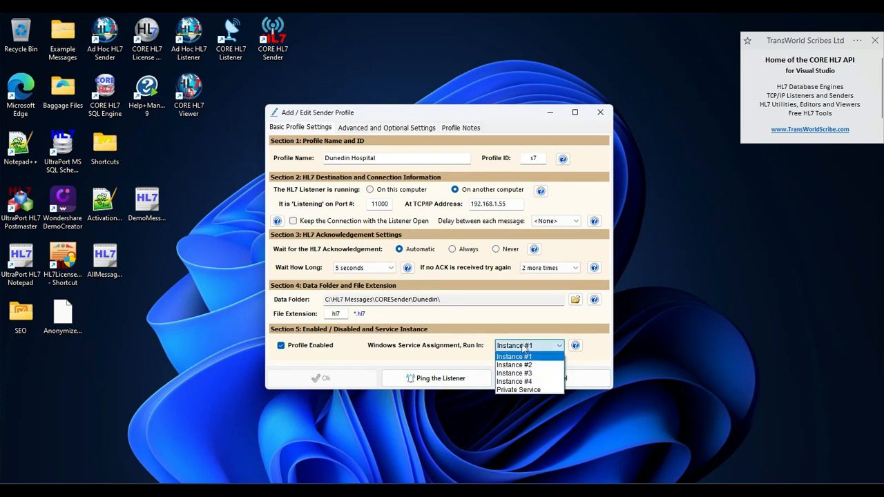
pyautogui.click(507, 391)
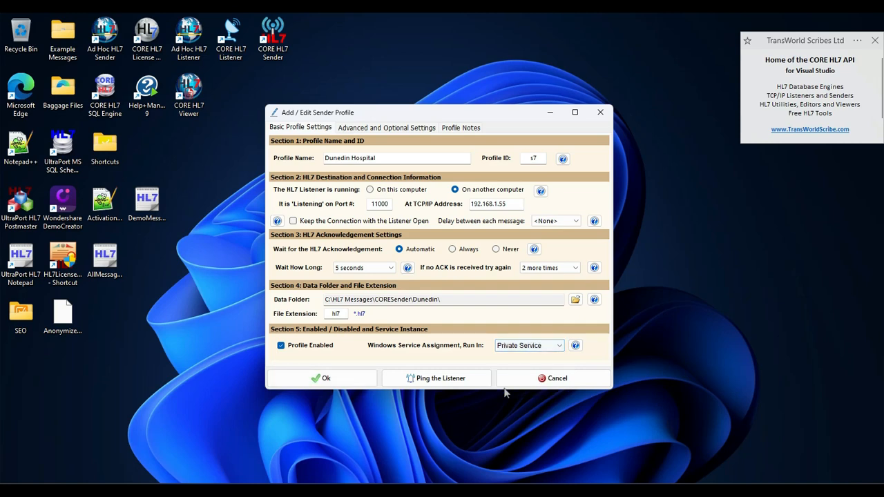
pyautogui.click(326, 379)
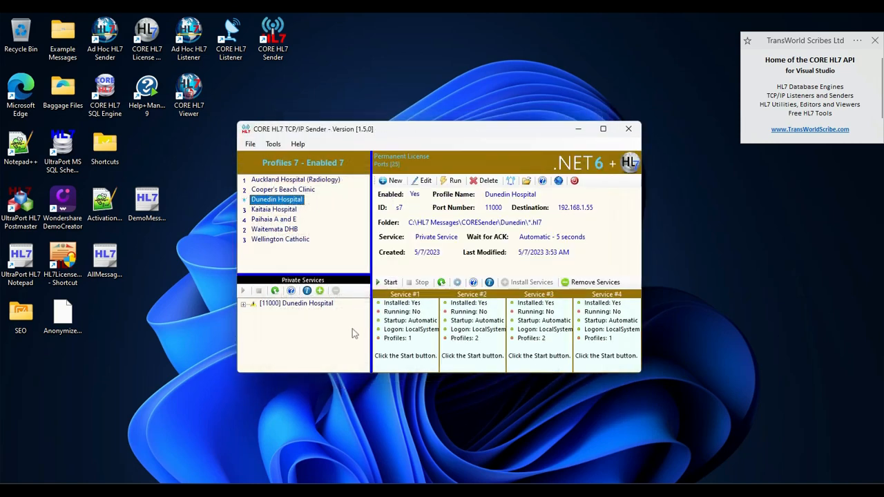
# Change the Wellington Catholic profile's Windows service assignment to Private Service and save it.
pyautogui.click(276, 239)
pyautogui.doubleClick(276, 239)
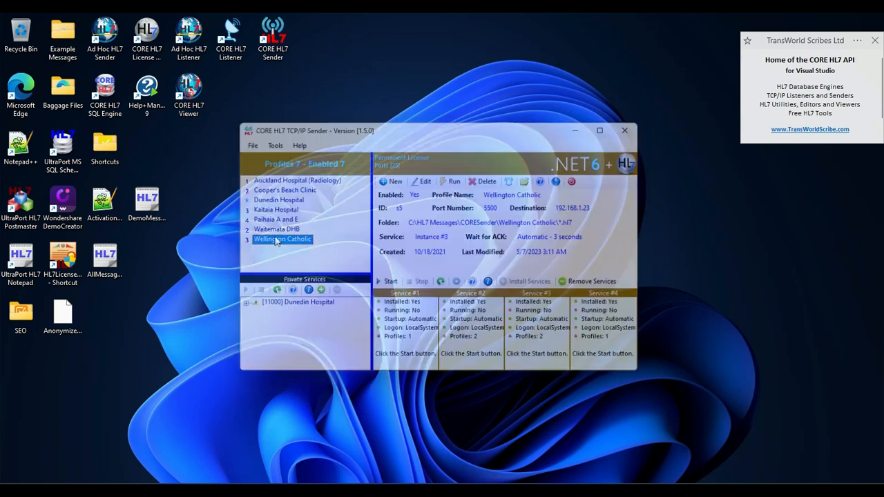
pyautogui.click(529, 345)
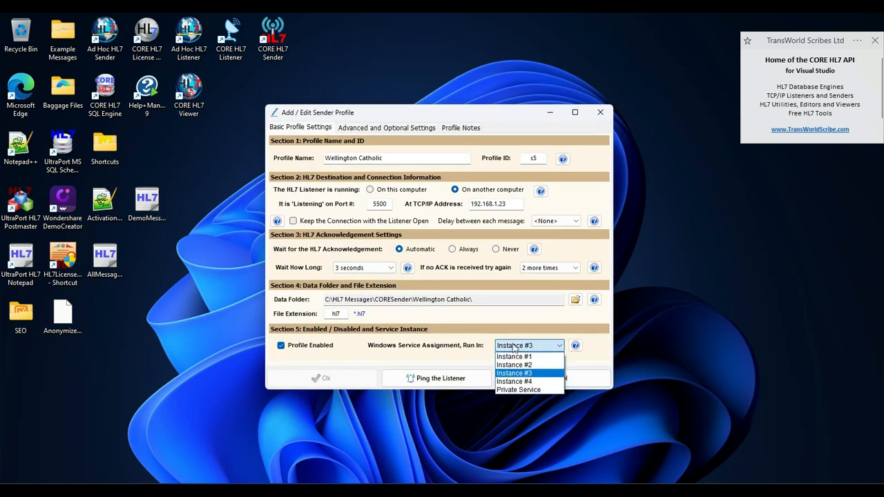
pyautogui.click(520, 390)
pyautogui.click(337, 380)
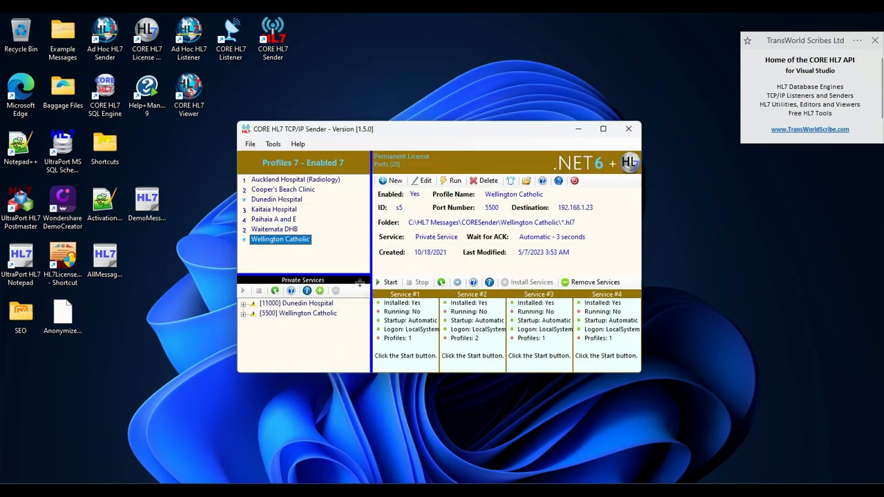
# Expand the Dunedin Hospital private service's status details and start the main Windows services.
pyautogui.doubleClick(280, 306)
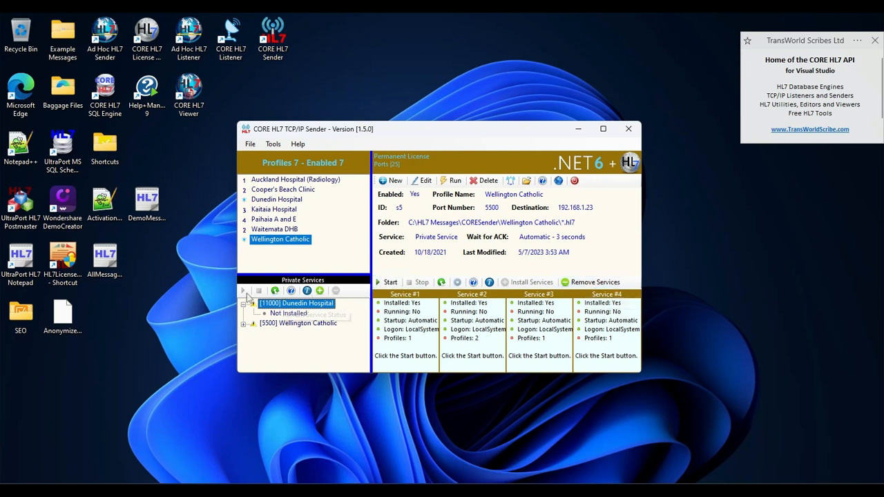
pyautogui.click(389, 282)
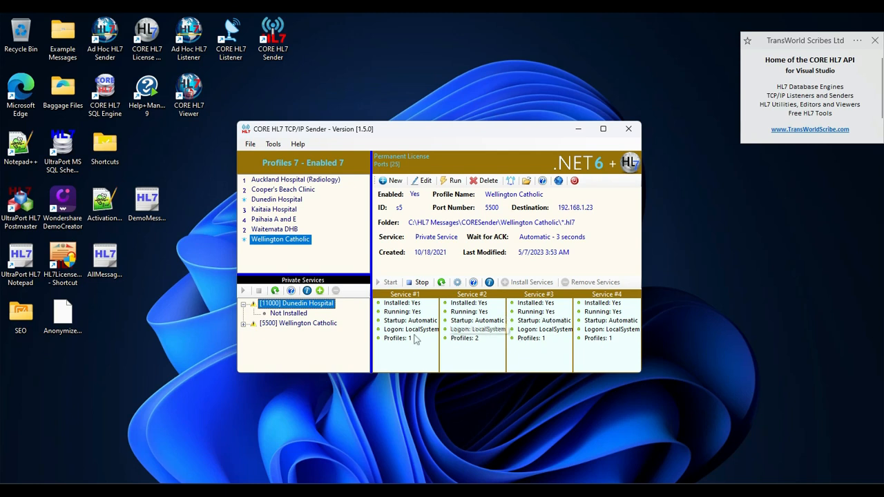
# Install the private services for Dunedin Hospital and Wellington Catholic and start them.
pyautogui.click(275, 326)
pyautogui.click(283, 304)
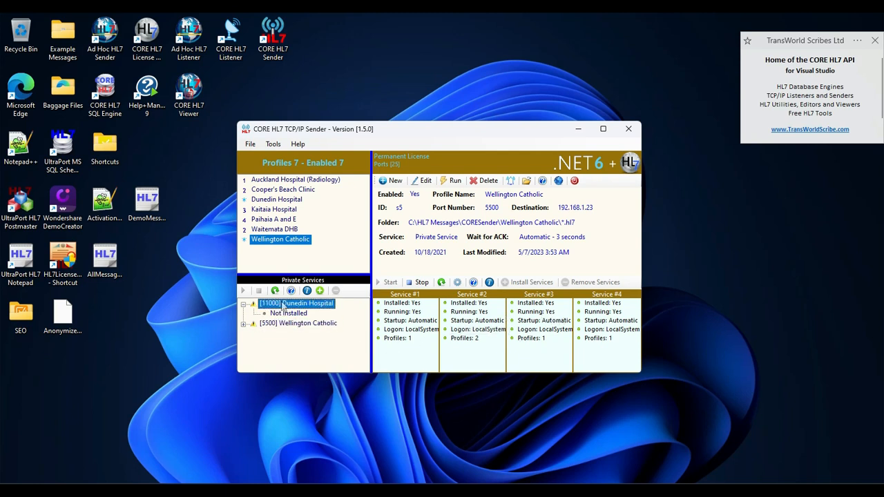
pyautogui.click(320, 292)
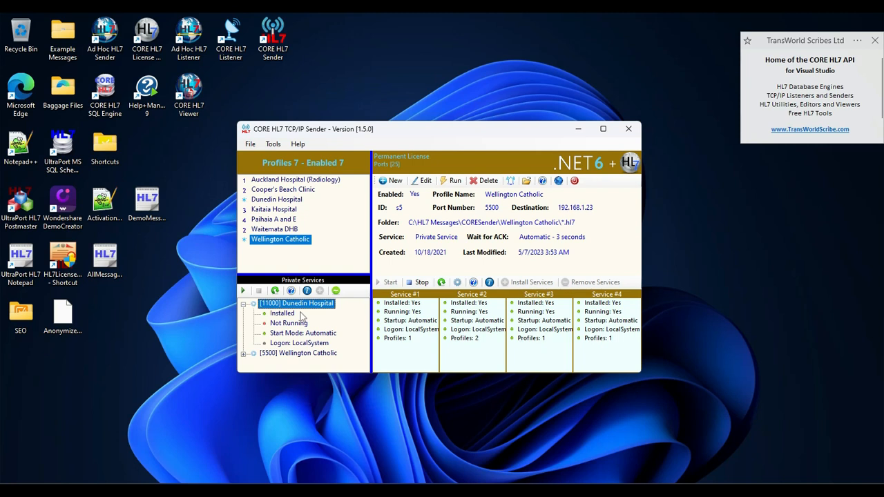
pyautogui.click(244, 291)
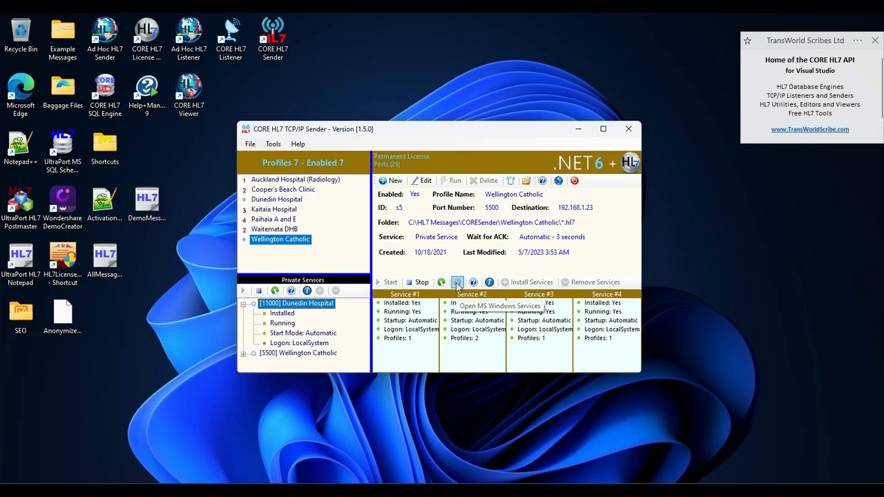
# Switch to Windows Services and examine the status and startup type of the CORE HL7 Sender instances and private services.
pyautogui.click(458, 284)
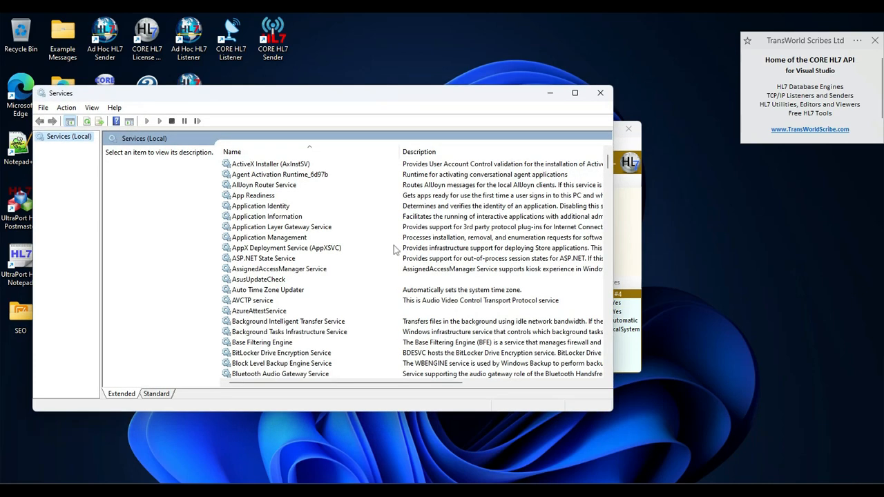
pyautogui.scroll(-3, 283, 196)
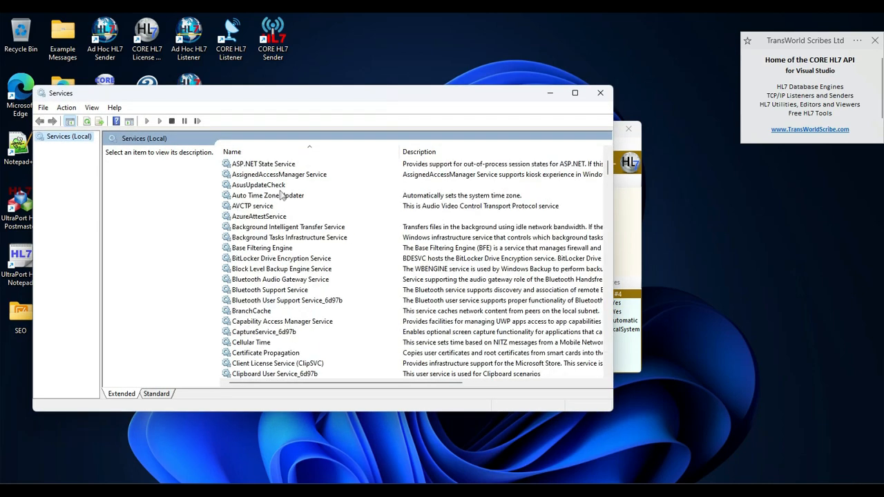
pyautogui.scroll(-6, 282, 196)
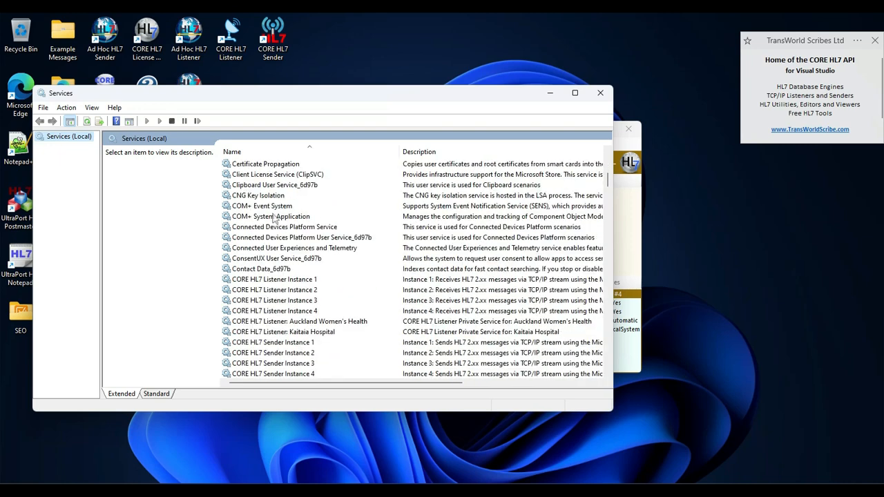
pyautogui.scroll(-1, 276, 240)
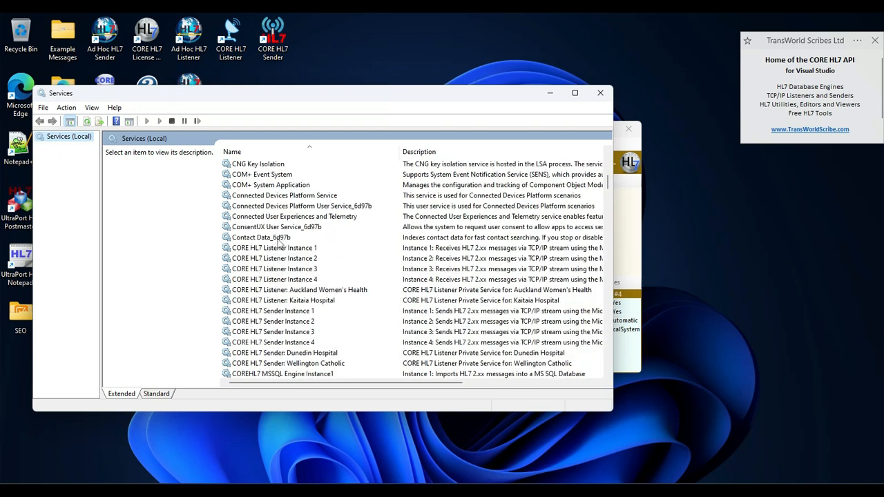
pyautogui.scroll(-2, 276, 308)
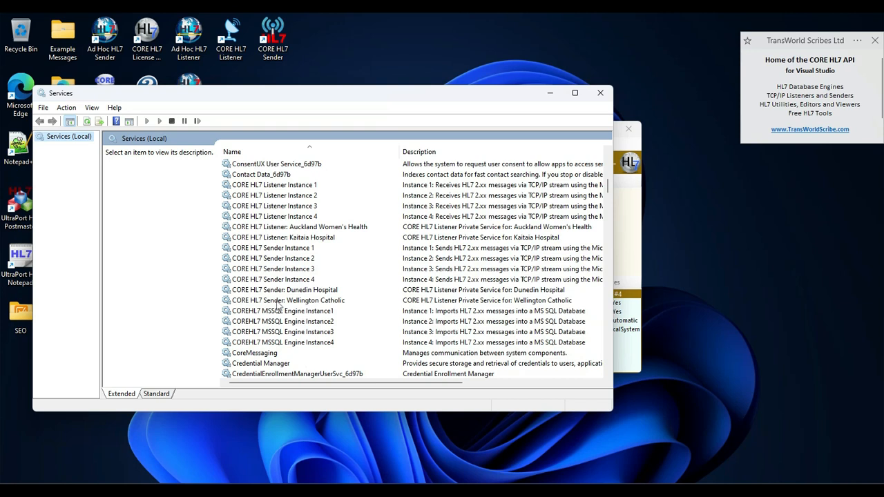
pyautogui.click(294, 248)
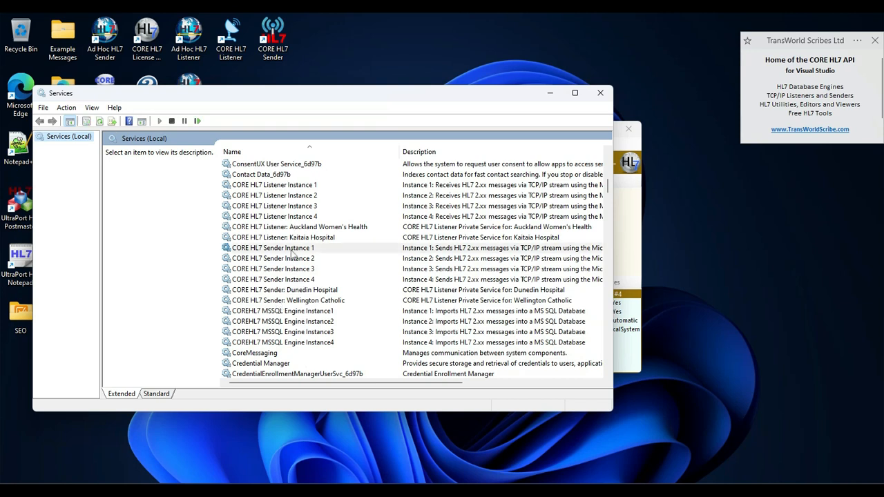
pyautogui.click(283, 294)
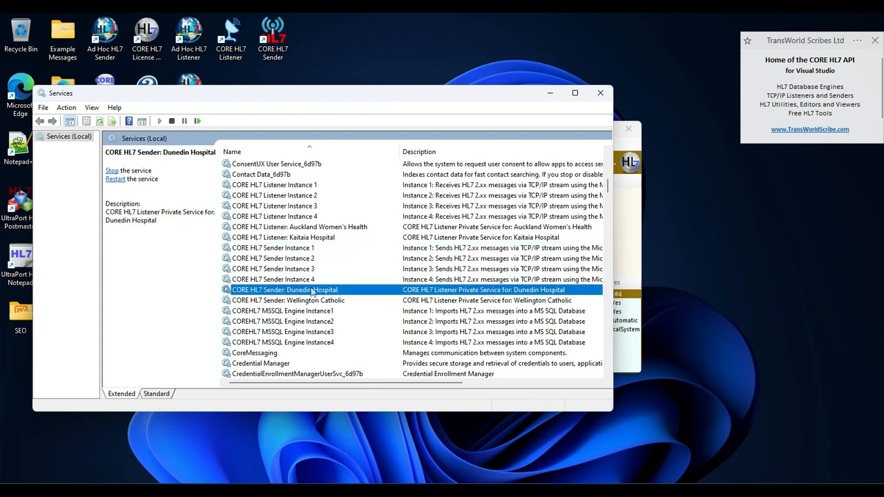
pyautogui.click(285, 302)
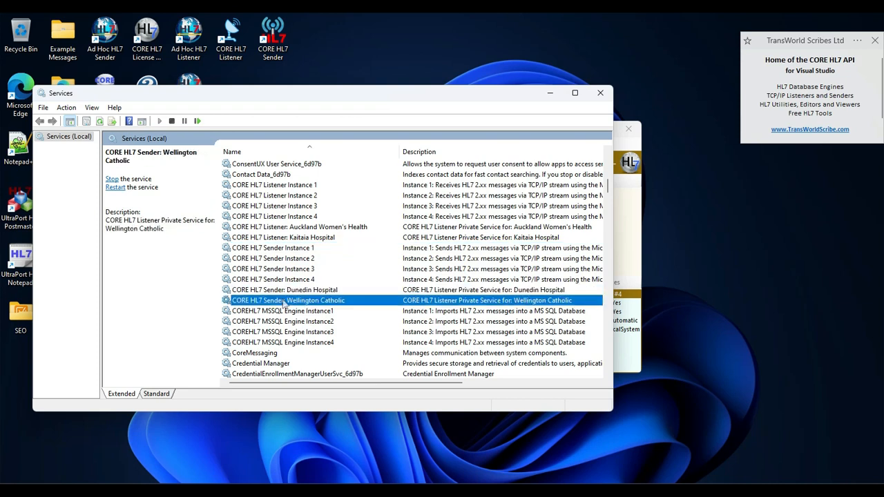
pyautogui.moveTo(341, 384); pyautogui.dragTo(463, 374)
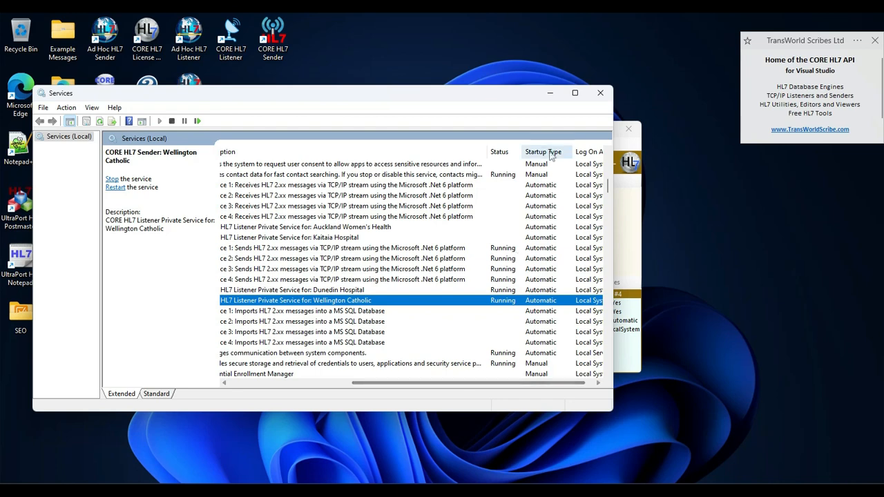
pyautogui.click(606, 95)
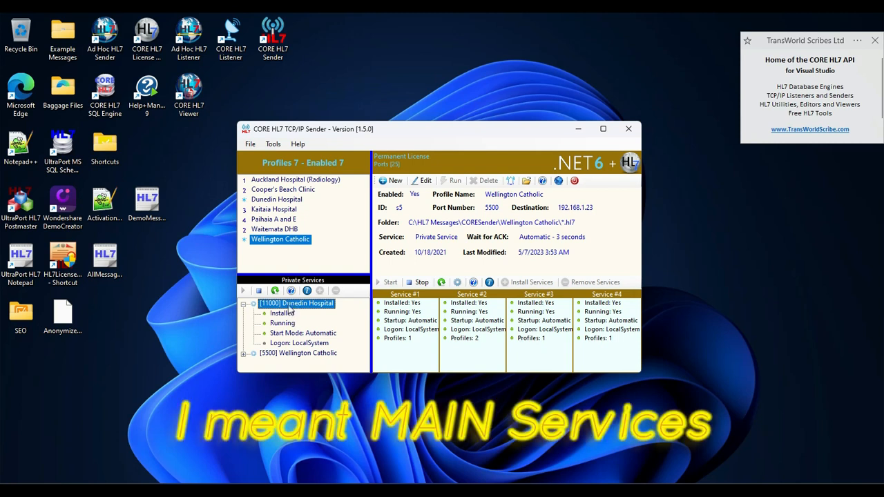
# Stop the Dunedin Hospital private service and uninstall it.
pyautogui.rightClick(290, 310)
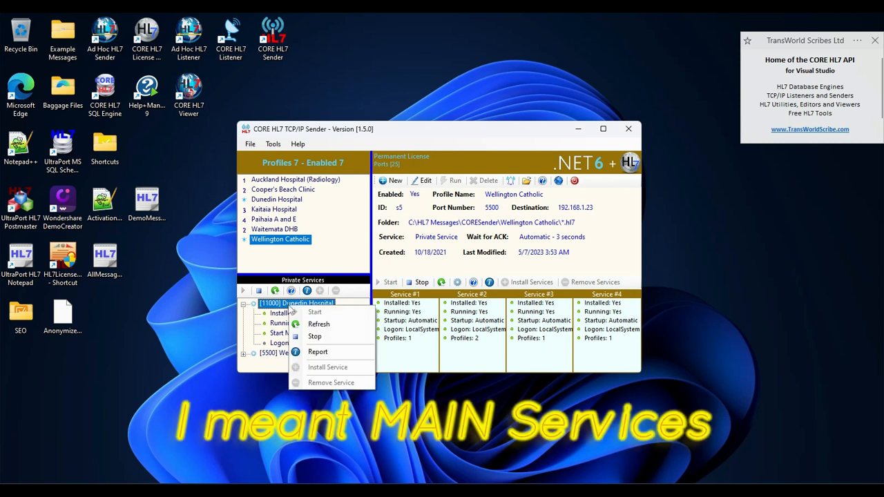
pyautogui.click(317, 339)
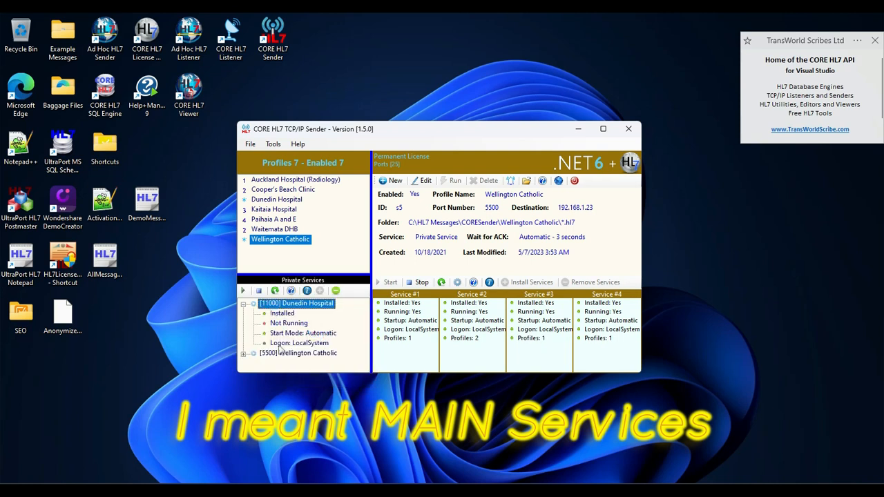
pyautogui.rightClick(287, 305)
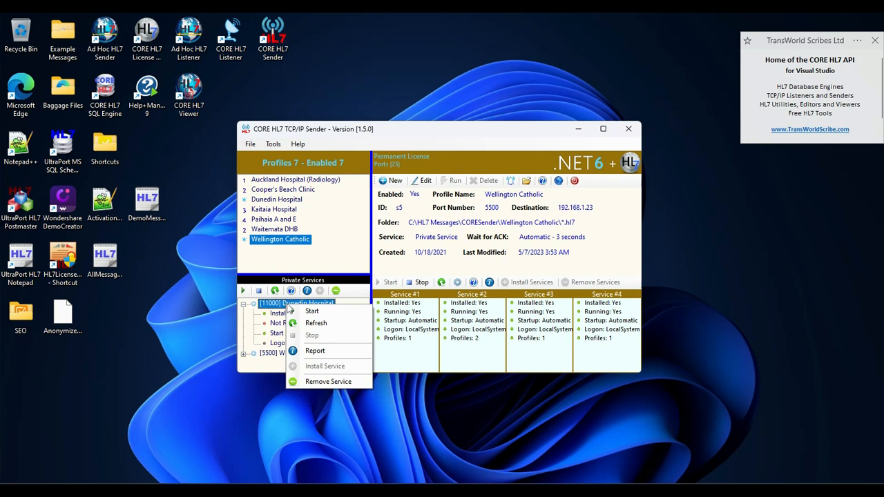
pyautogui.click(309, 384)
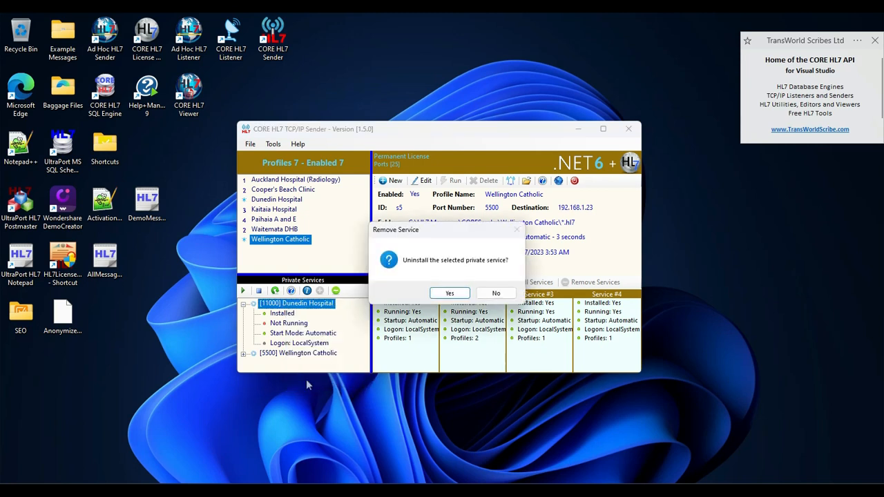
pyautogui.click(450, 294)
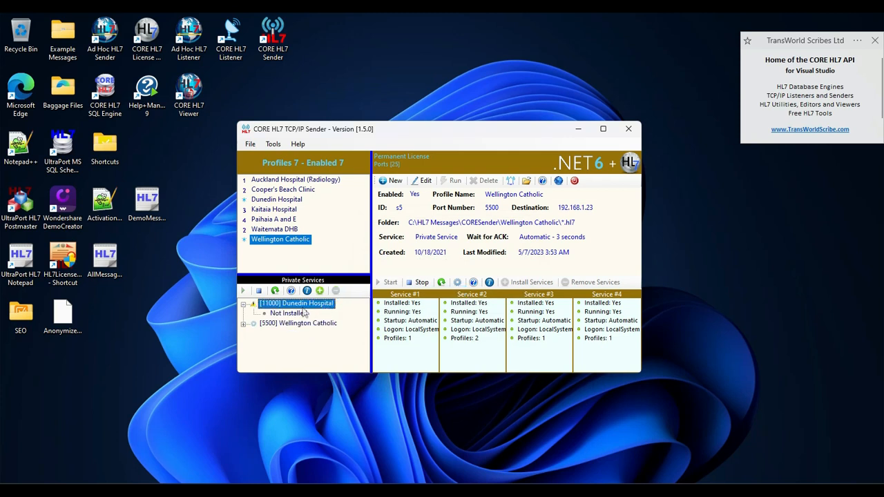
# Reassign the Dunedin Hospital profile to service Instance #2, save it and dismiss the restart notice.
pyautogui.doubleClick(287, 199)
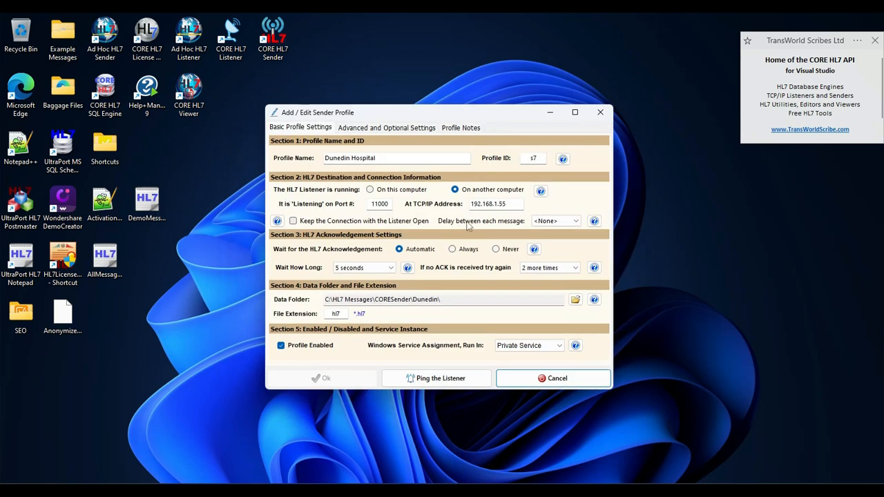
pyautogui.click(522, 346)
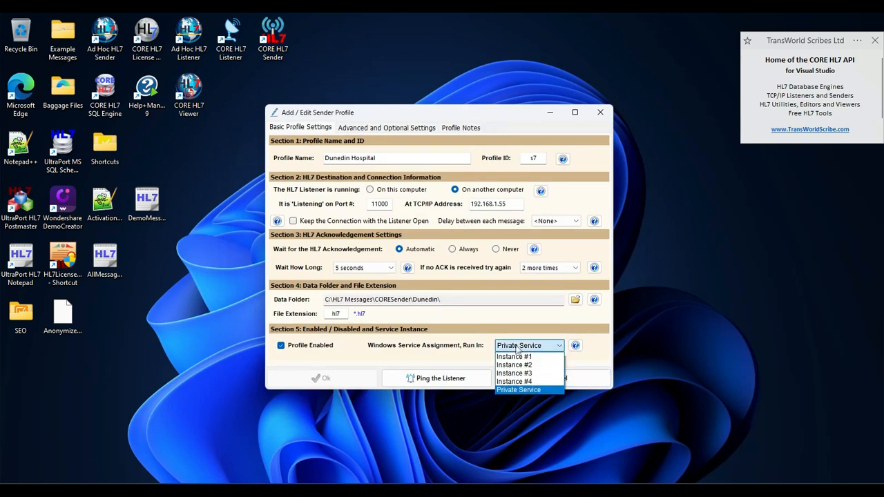
pyautogui.click(513, 367)
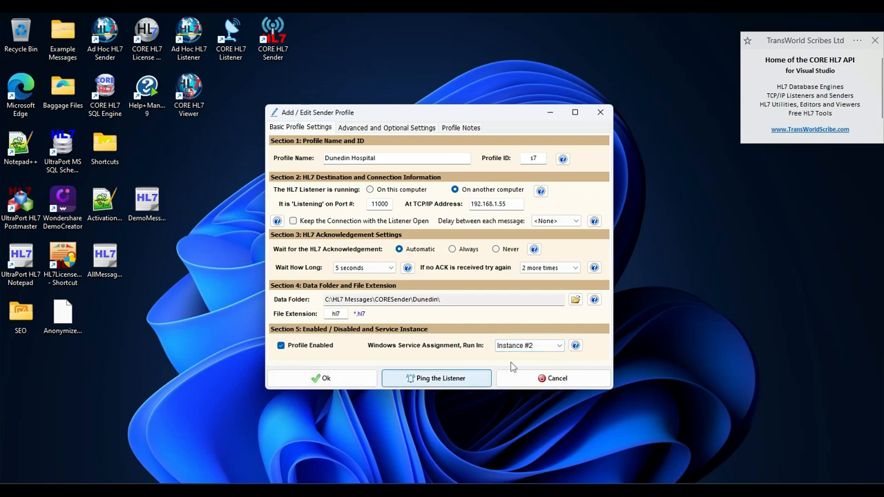
pyautogui.click(332, 382)
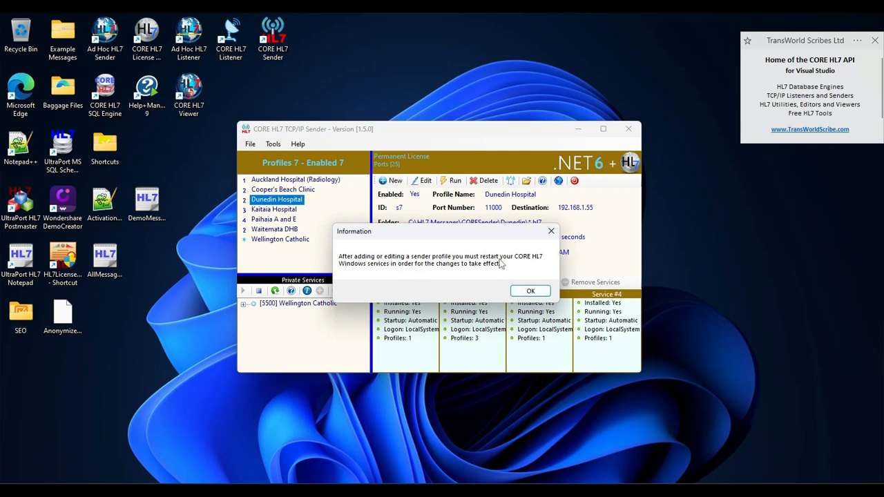
pyautogui.click(531, 291)
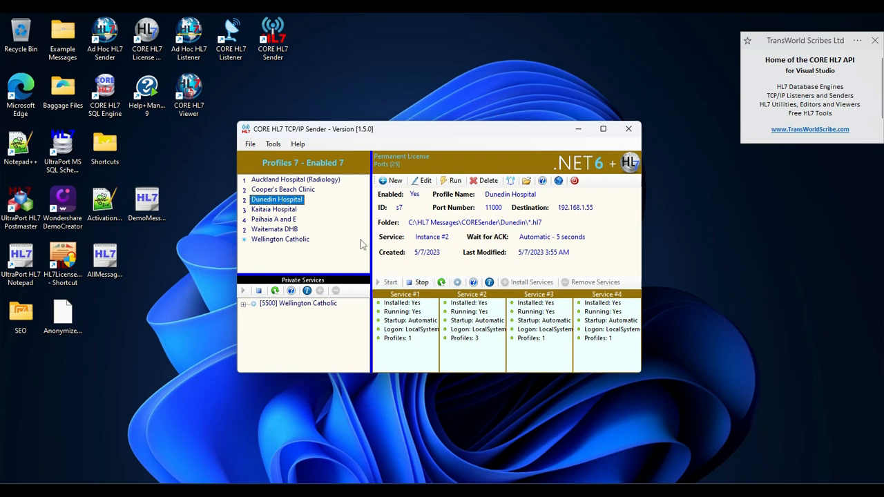
# Restart the main Windows services to apply the Dunedin Hospital profile change.
pyautogui.click(419, 284)
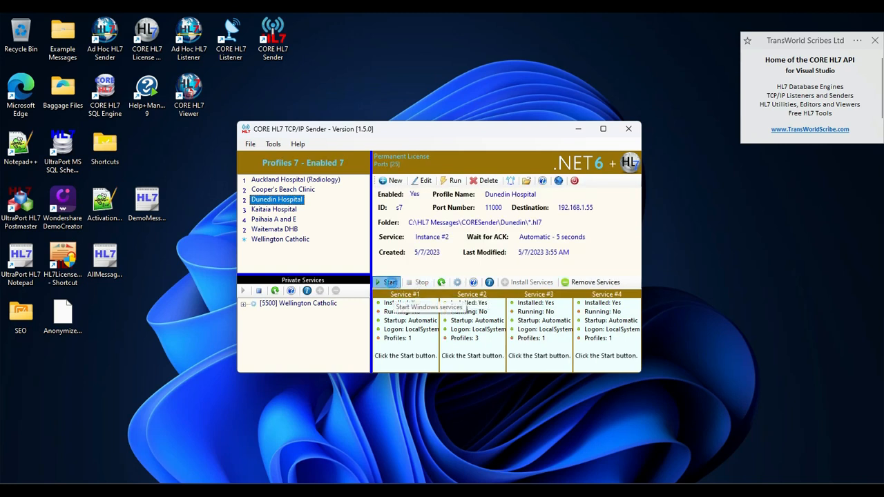
pyautogui.click(391, 282)
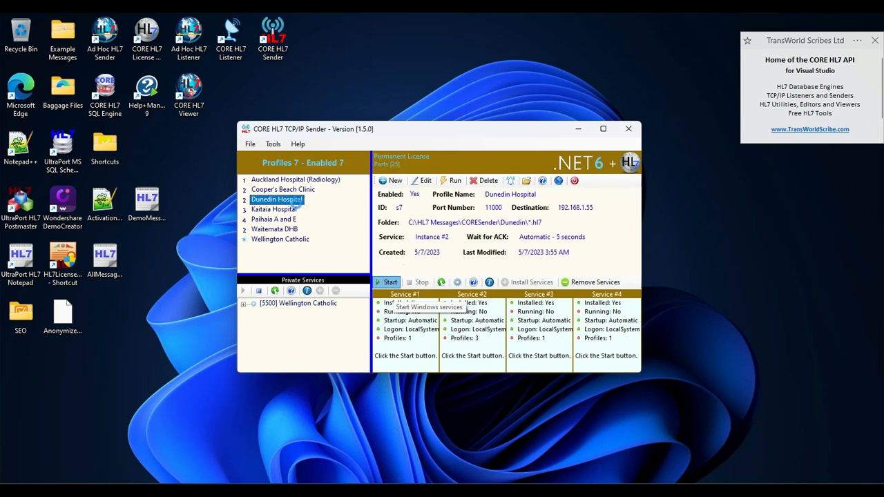